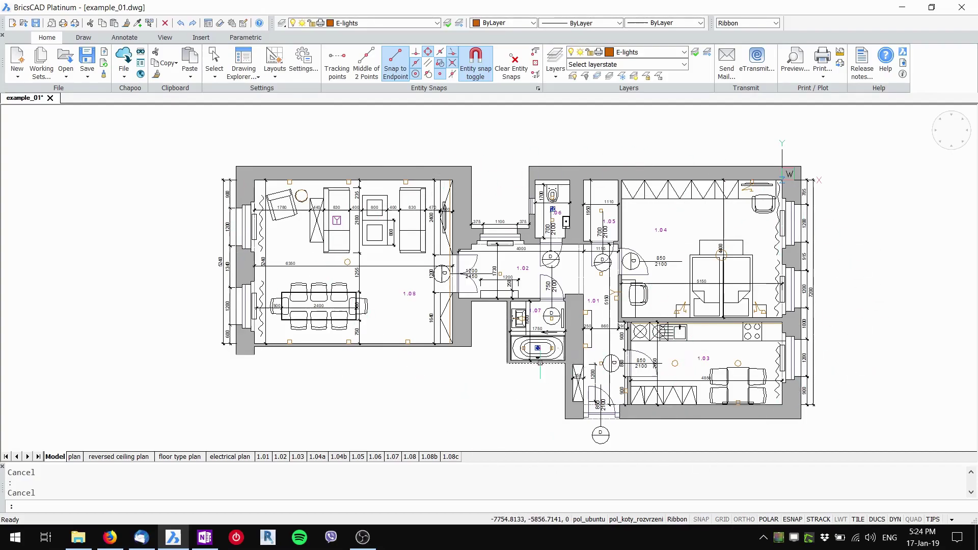
# - Check the layers of the room 1.03 ceiling light and the bathroom bathtub fixture
pyautogui.scroll(5, 680, 374)
pyautogui.moveTo(662, 344); pyautogui.dragTo(618, 276)
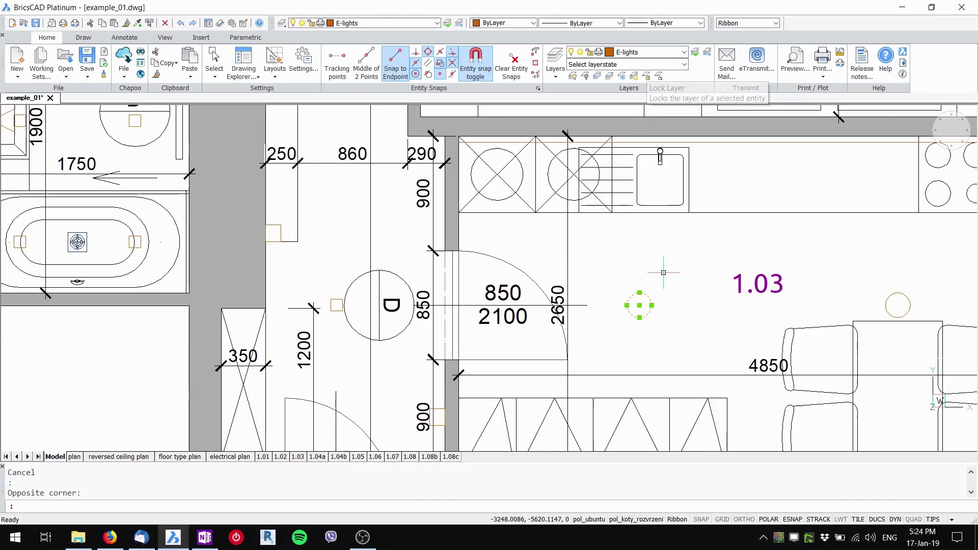
pyautogui.press('Escape')
pyautogui.moveTo(153, 255); pyautogui.dragTo(424, 287, button='middle')
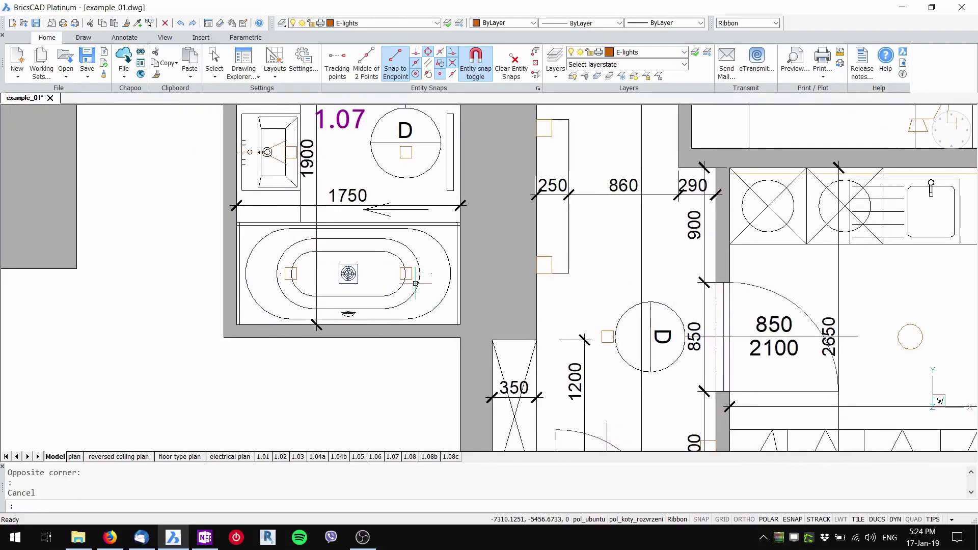
pyautogui.click(351, 273)
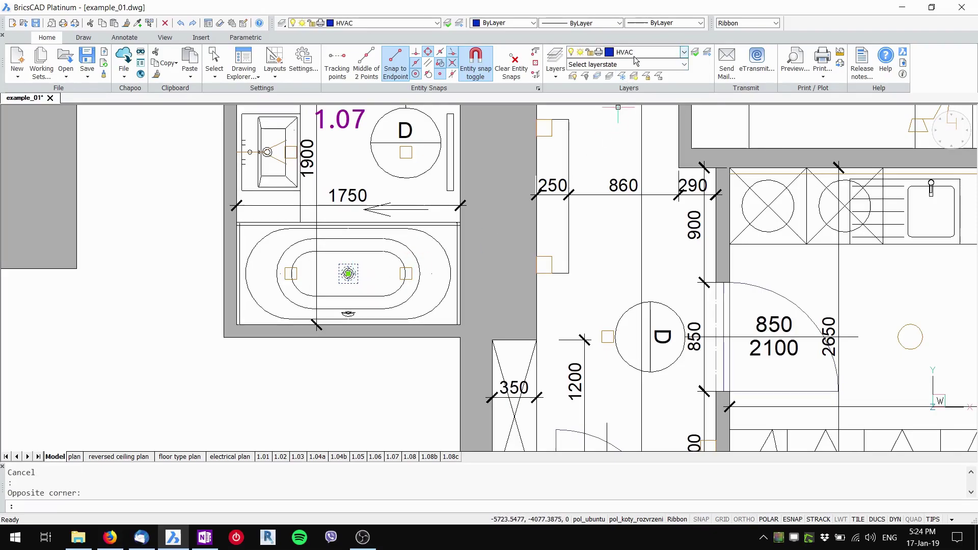
pyautogui.press('Escape')
pyautogui.scroll(-3, 428, 300)
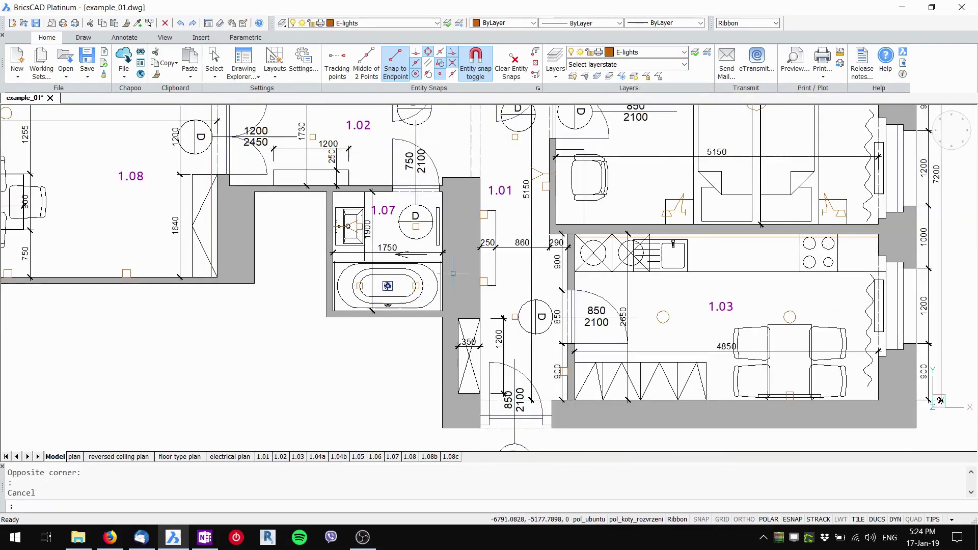
pyautogui.scroll(-3, 449, 300)
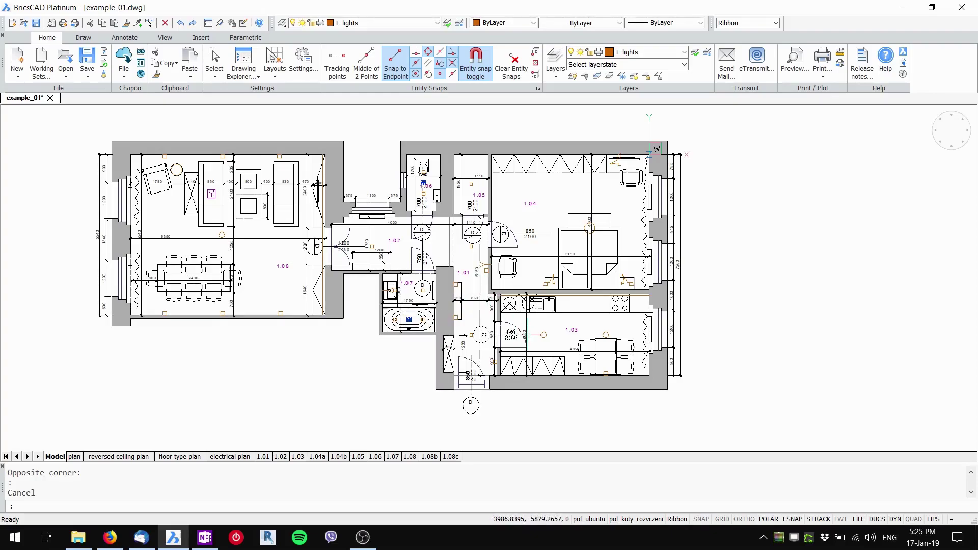
# - Compare the plan and reversed ceiling plan sheets, ending on the plan sheet
pyautogui.click(74, 457)
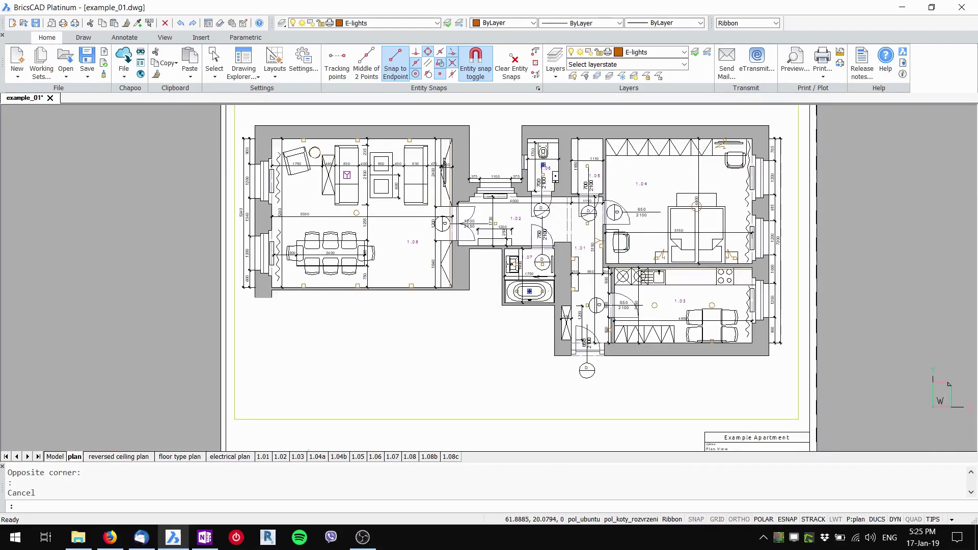
pyautogui.scroll(4, 629, 316)
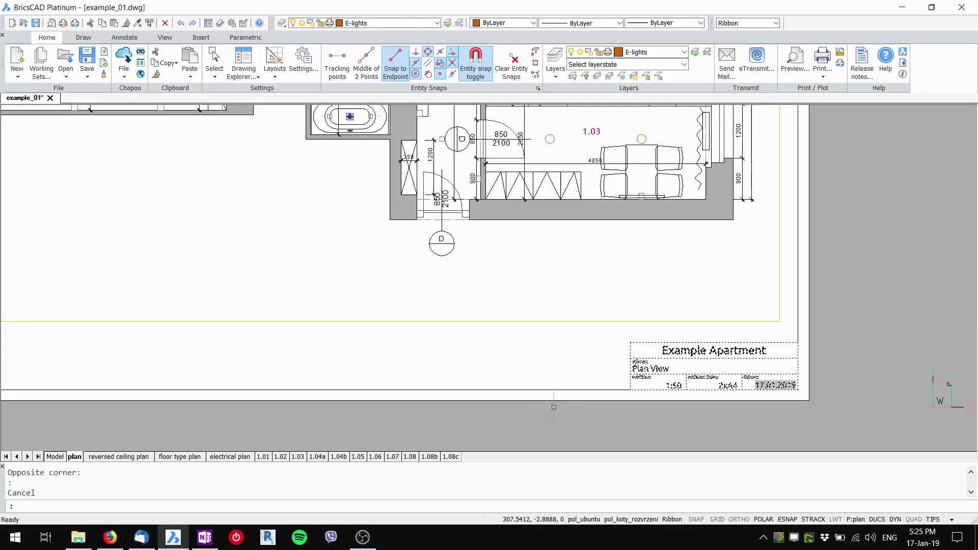
pyautogui.click(104, 457)
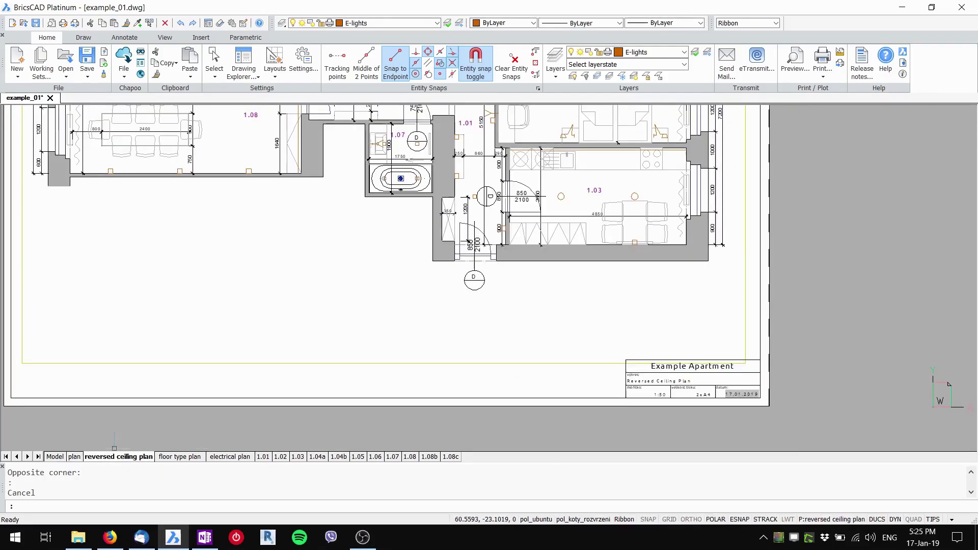
pyautogui.scroll(3, 689, 390)
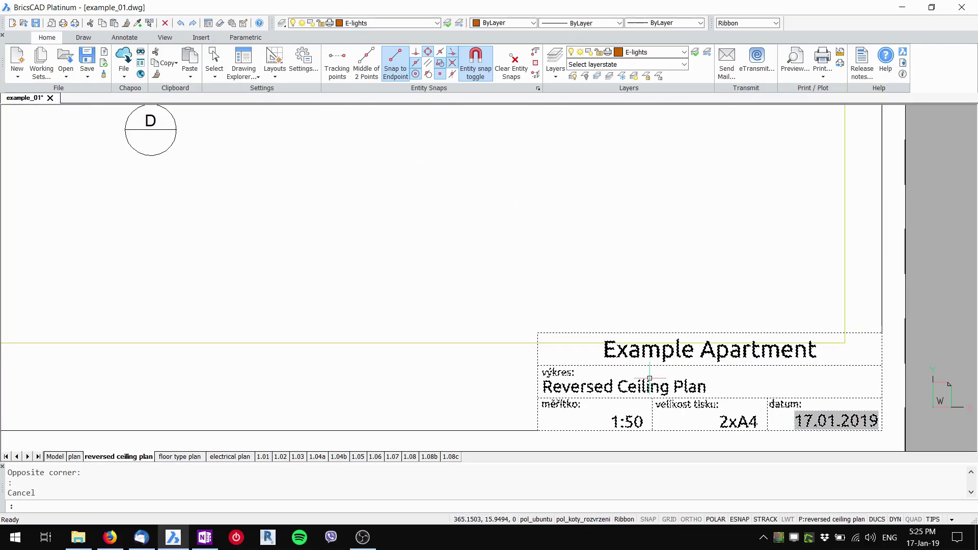
pyautogui.scroll(-5, 646, 378)
pyautogui.scroll(1, 662, 379)
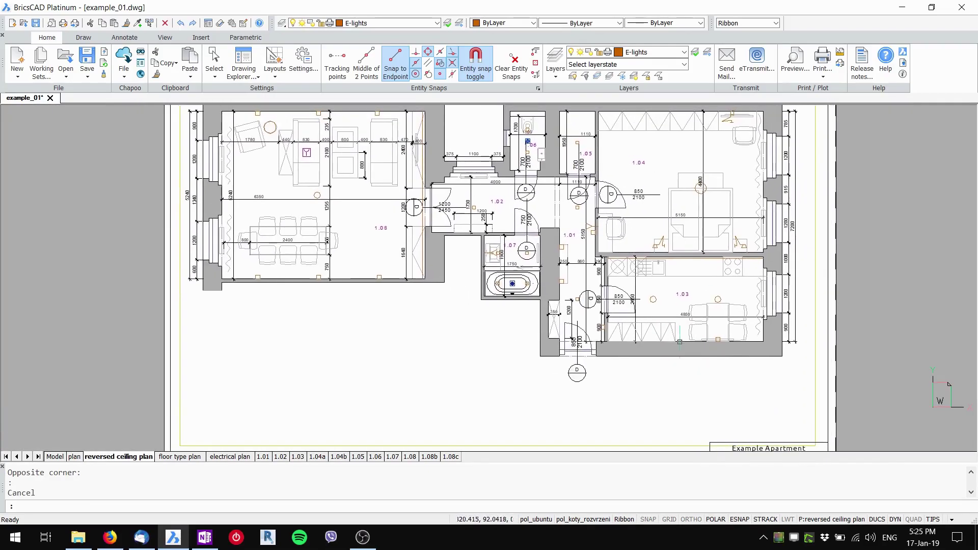
pyautogui.click(74, 457)
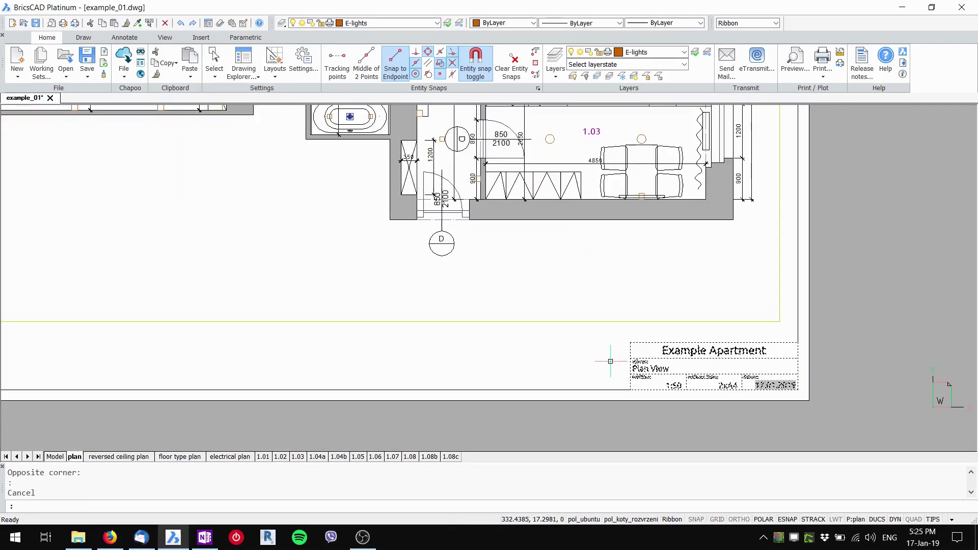
pyautogui.scroll(-3, 610, 361)
pyautogui.scroll(1, 660, 358)
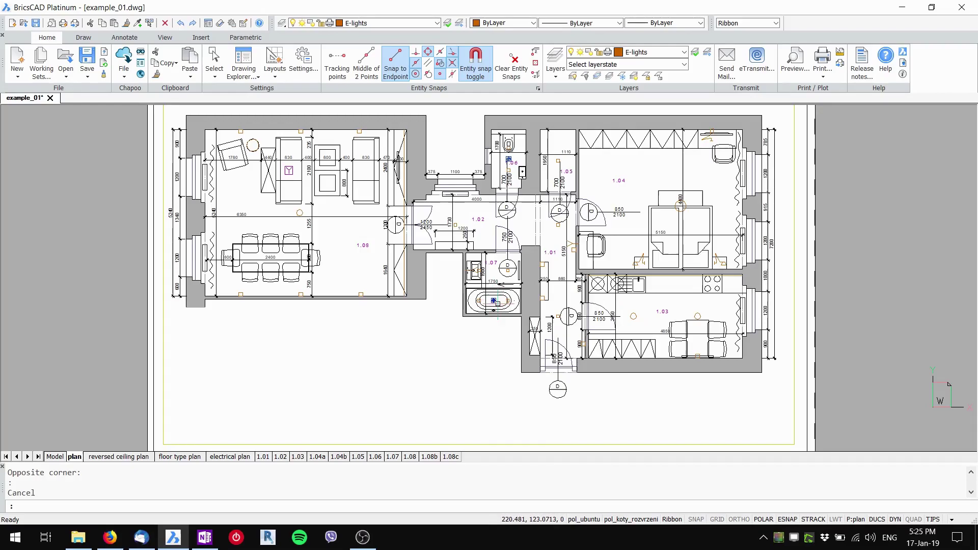
# - Make the floor-plan viewport on the plan sheet active in model space
pyautogui.moveTo(607, 327); pyautogui.dragTo(633, 309, button='middle')
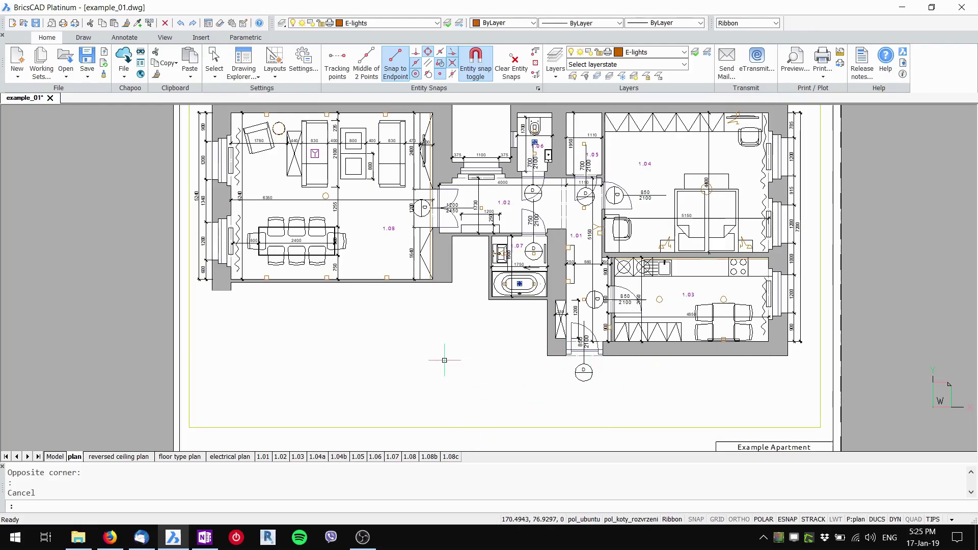
pyautogui.doubleClick(473, 332)
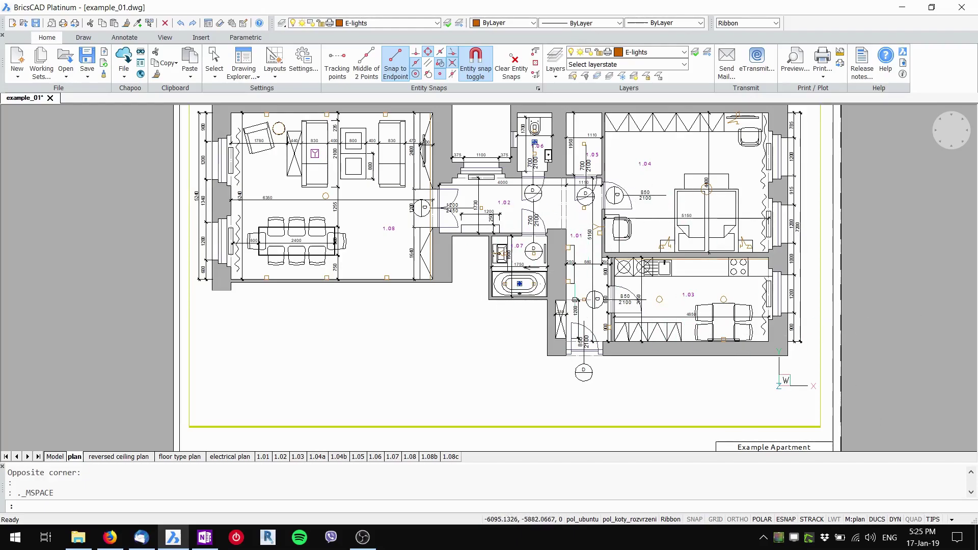
# - Freeze the E-lights and HVAC layers in the plan viewport only
pyautogui.click(684, 52)
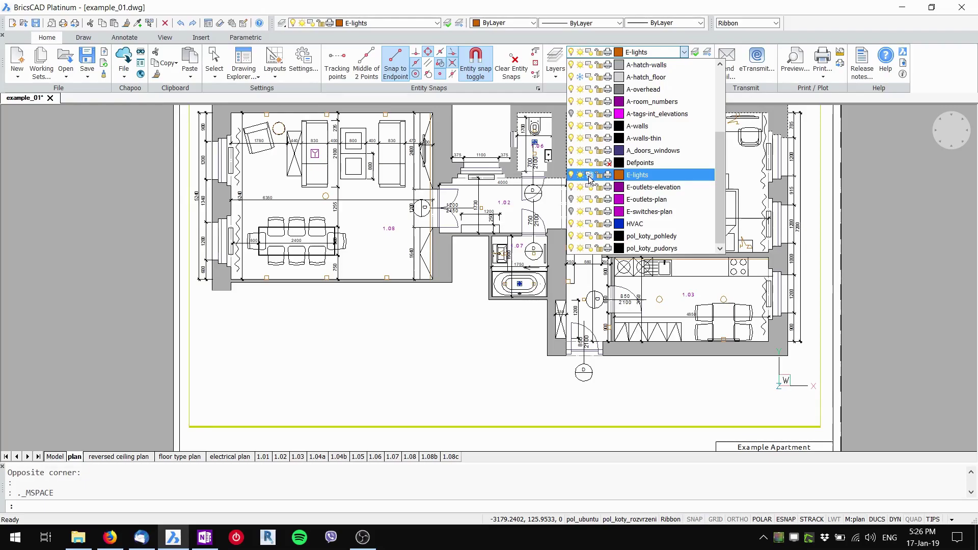
pyautogui.click(589, 175)
pyautogui.click(486, 337)
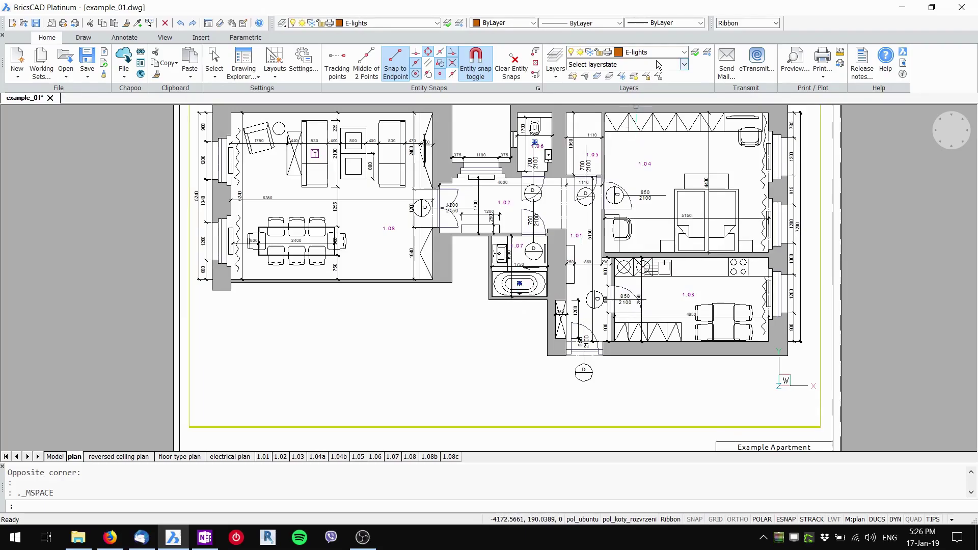
pyautogui.click(684, 52)
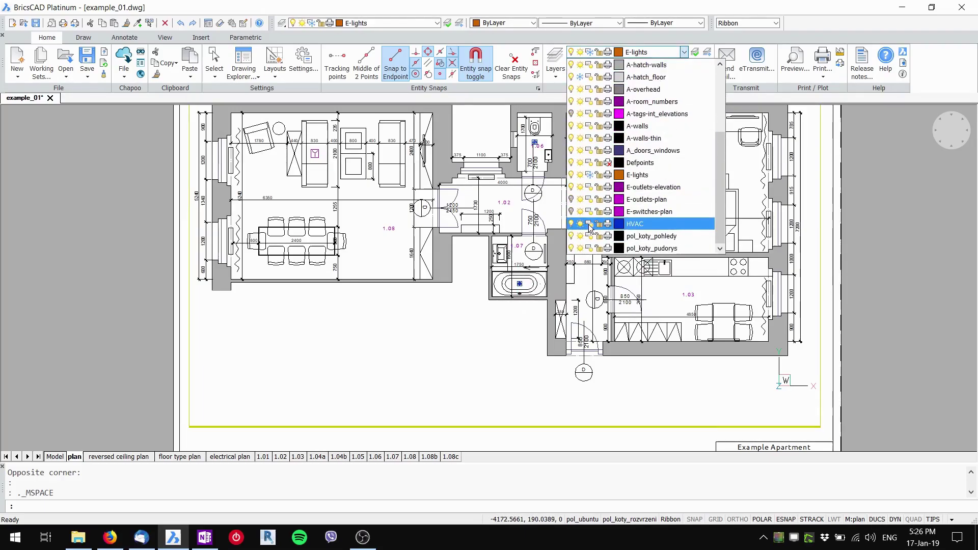
pyautogui.click(509, 342)
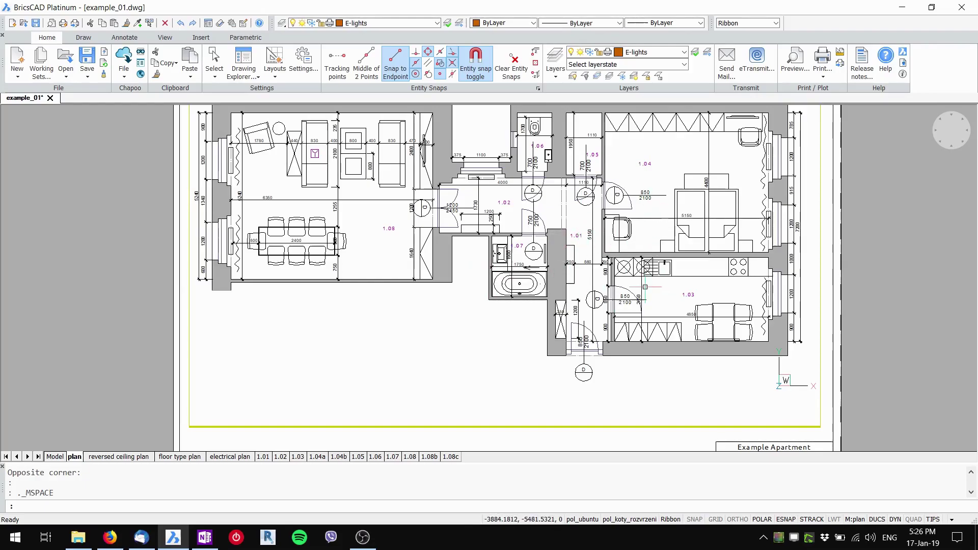
pyautogui.doubleClick(131, 322)
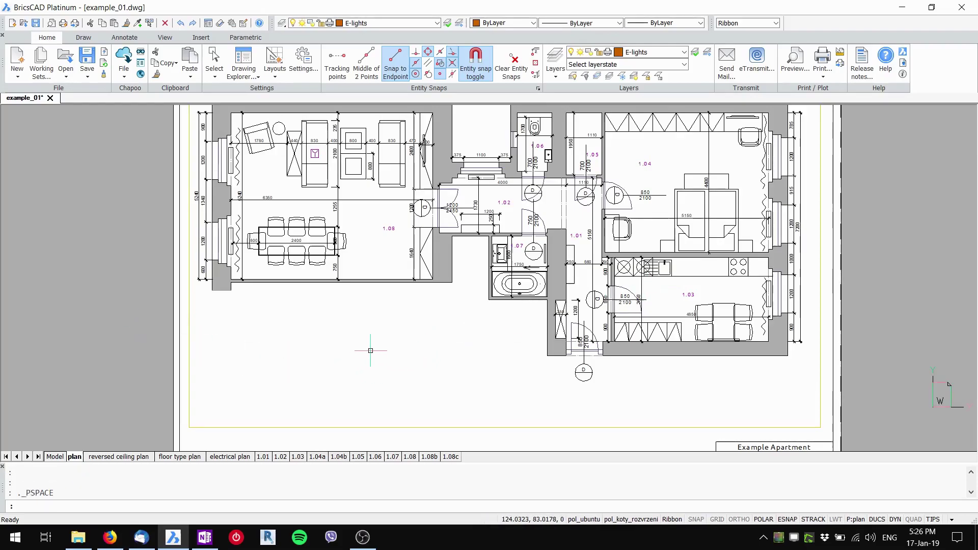
pyautogui.scroll(-2, 406, 347)
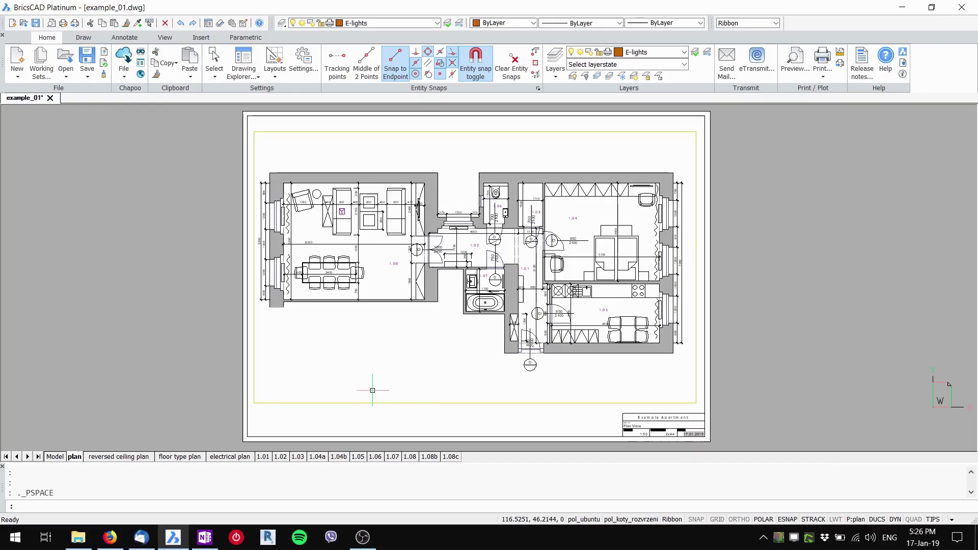
pyautogui.scroll(2, 606, 378)
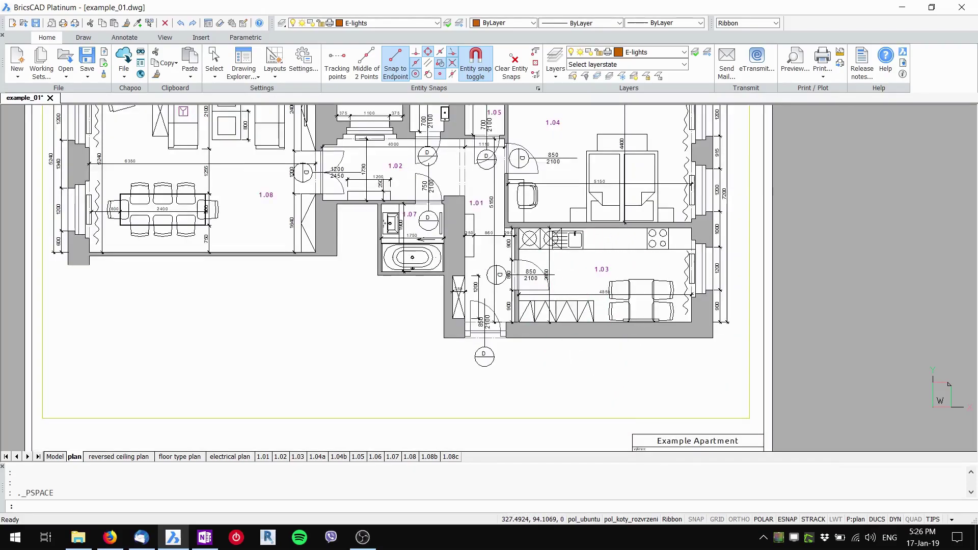
pyautogui.scroll(-3, 607, 312)
pyautogui.scroll(2, 545, 332)
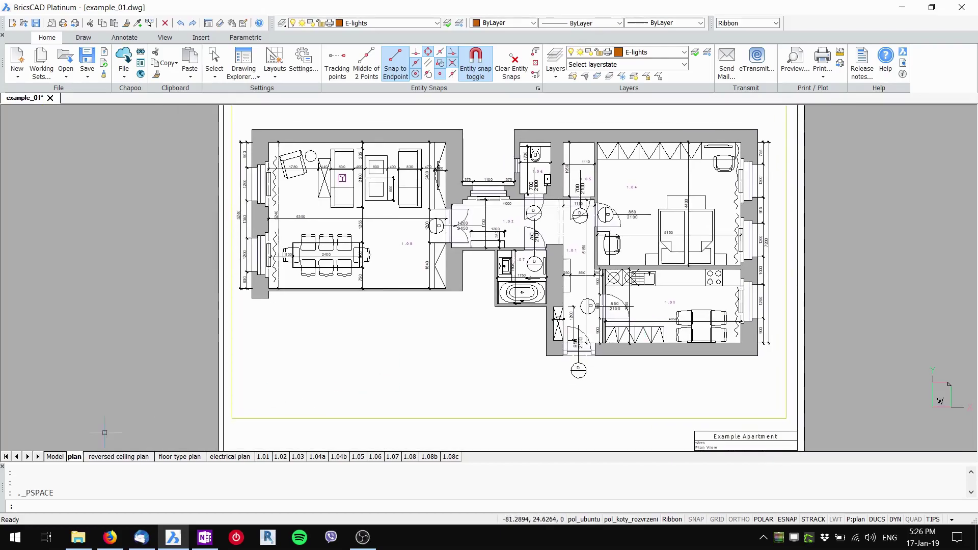
pyautogui.click(104, 456)
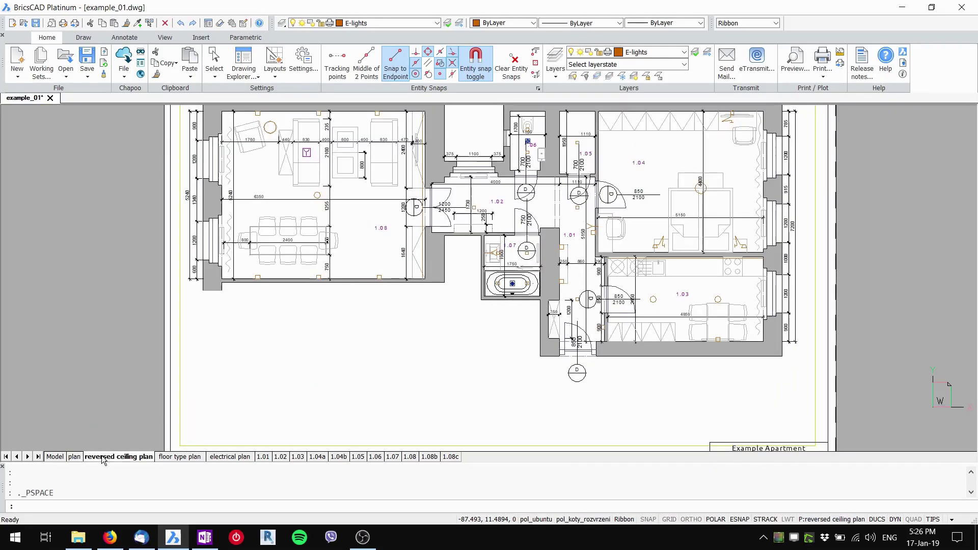
pyautogui.scroll(1, 509, 349)
pyautogui.moveTo(509, 349)
pyautogui.mouseDown(button='middle')
pyautogui.moveTo(486, 310)
pyautogui.moveTo(502, 341)
pyautogui.mouseUp(button='middle')
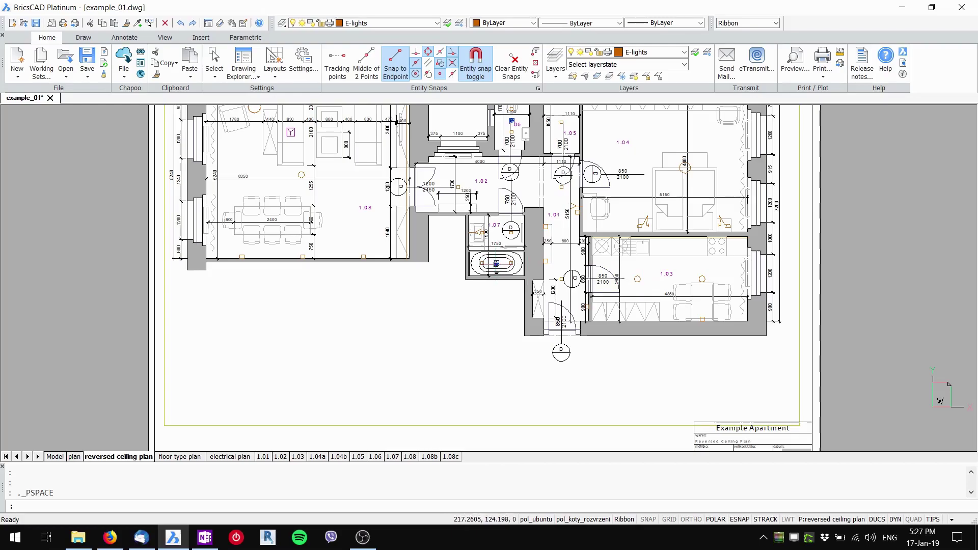
pyautogui.click(55, 456)
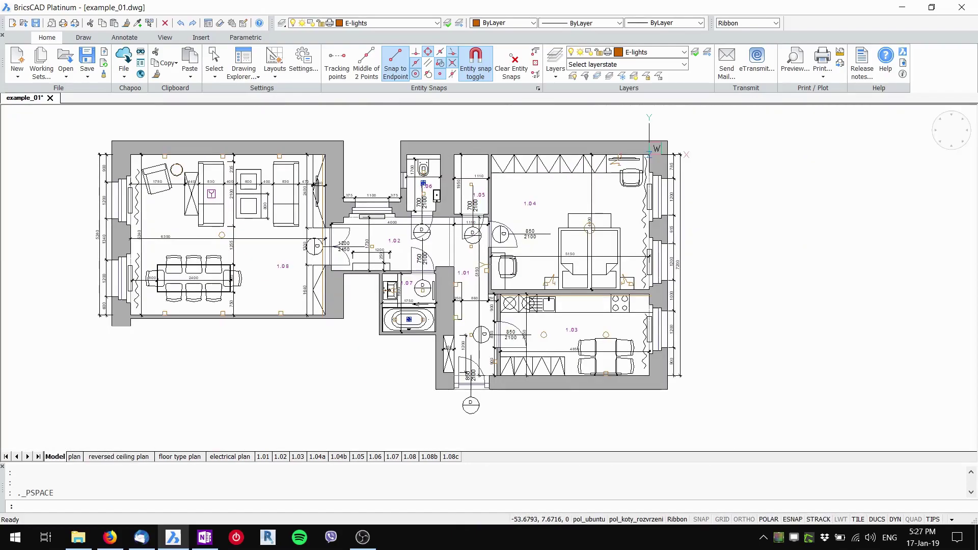
pyautogui.scroll(5, 548, 343)
pyautogui.click(555, 340)
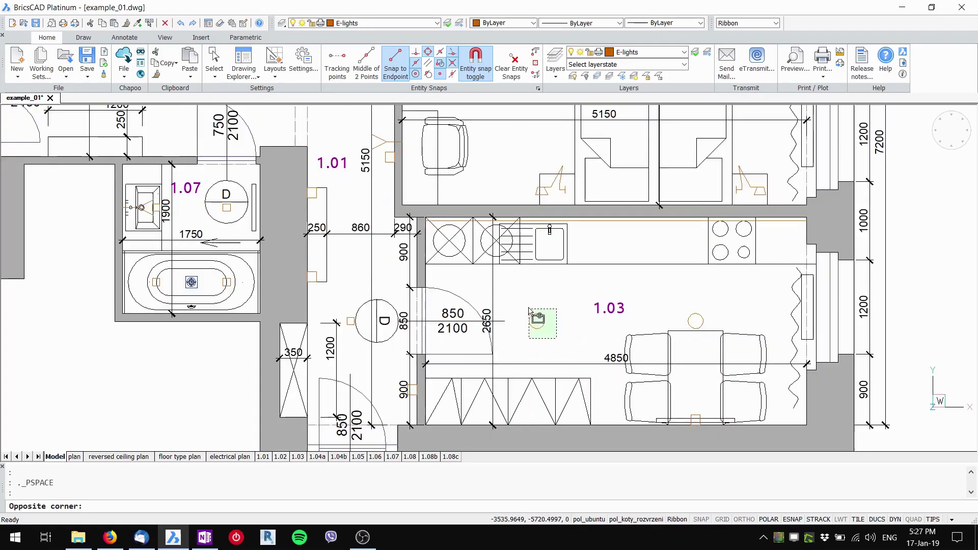
pyautogui.click(527, 308)
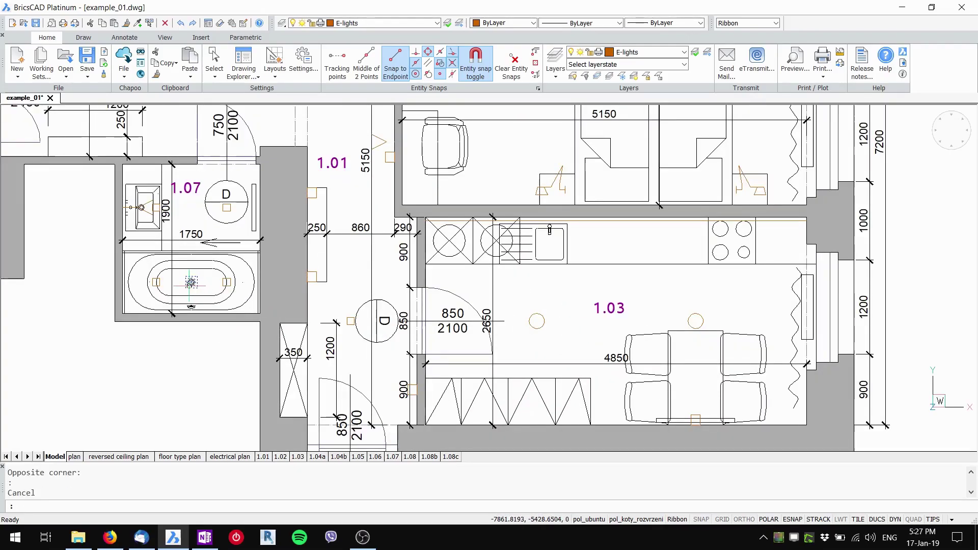
pyautogui.press('Escape')
pyautogui.scroll(-2, 238, 292)
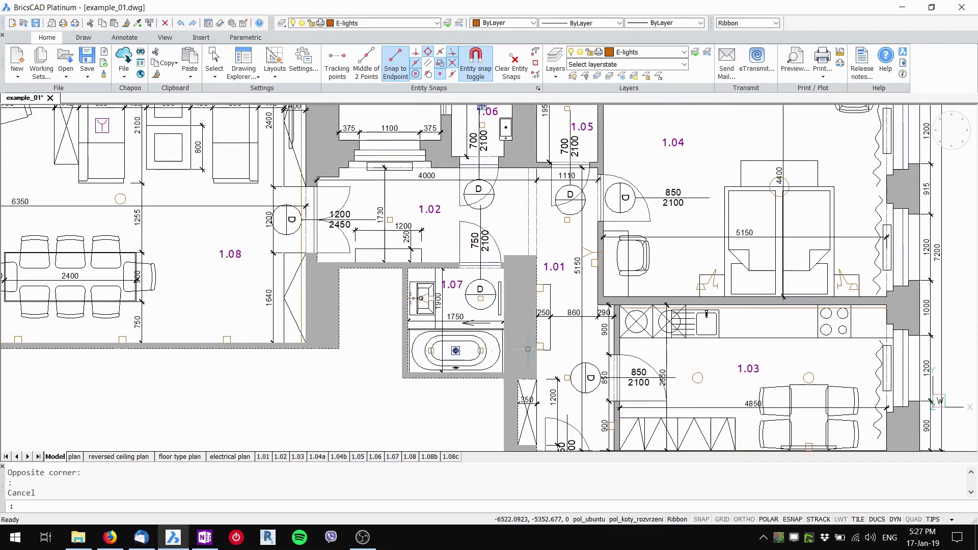
pyautogui.click(74, 457)
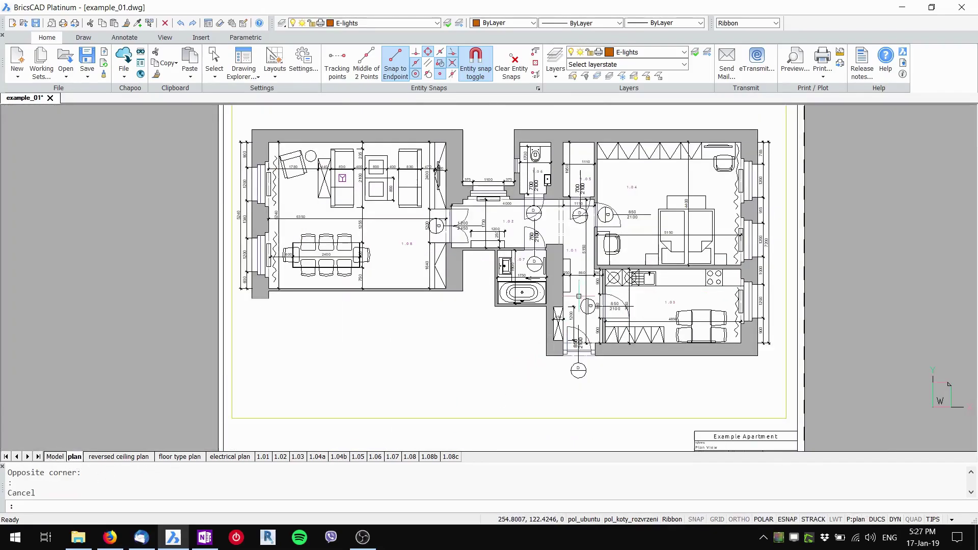
pyautogui.moveTo(553, 323); pyautogui.dragTo(482, 295, button='middle')
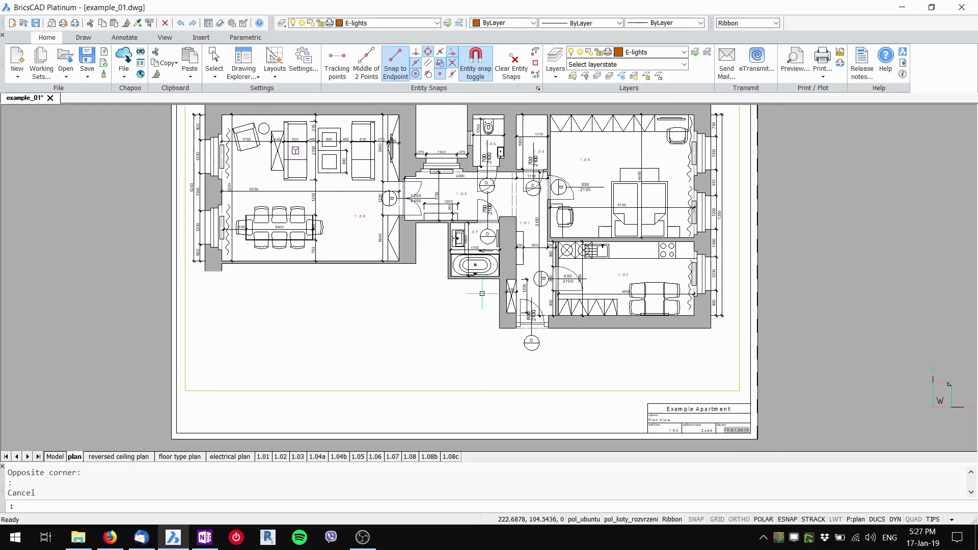
# - Go to the reversed ceiling plan sheet and activate its viewport
pyautogui.click(130, 457)
pyautogui.moveTo(484, 337); pyautogui.dragTo(559, 325, button='middle')
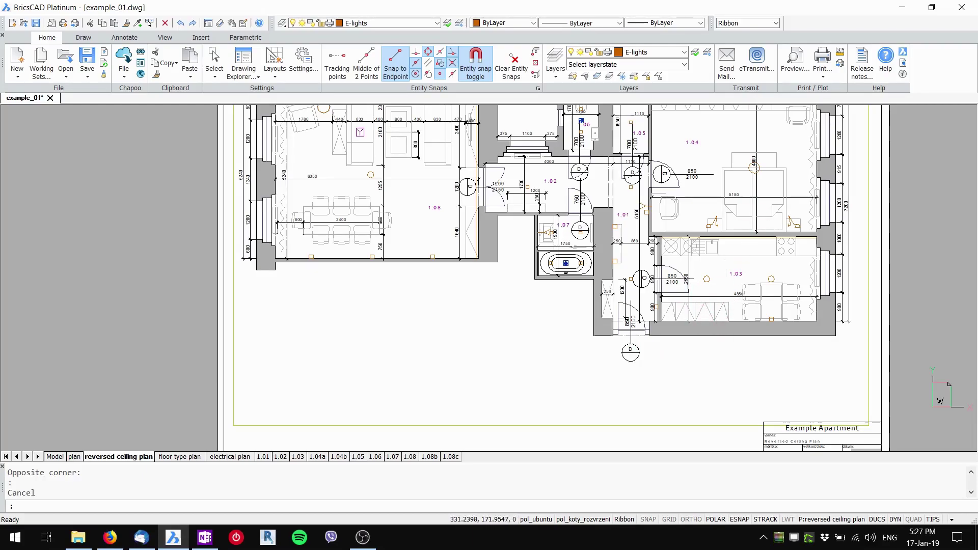
pyautogui.doubleClick(415, 346)
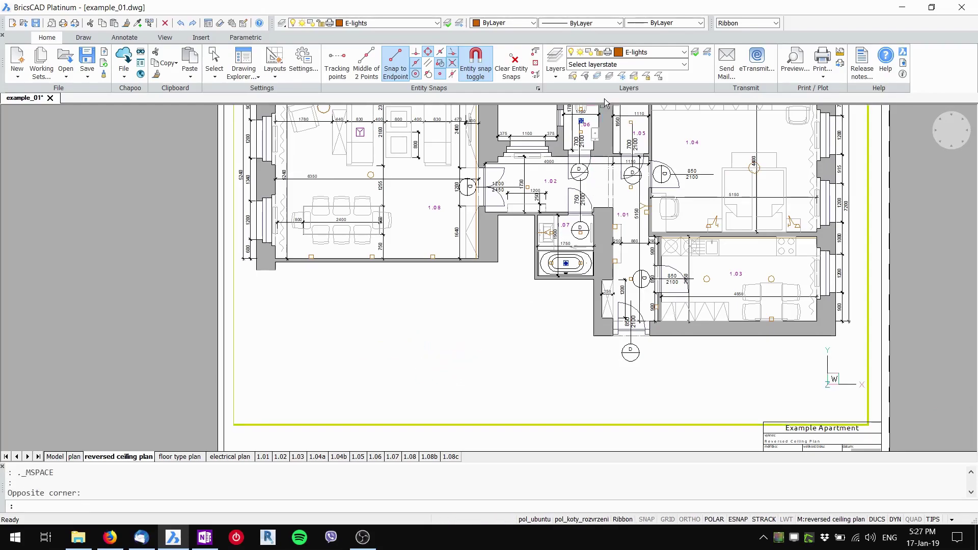
pyautogui.click(647, 109)
# - Freeze A-anno-dimensions-plan, A-anno-doors and A-furniture in this viewport only
pyautogui.click(654, 51)
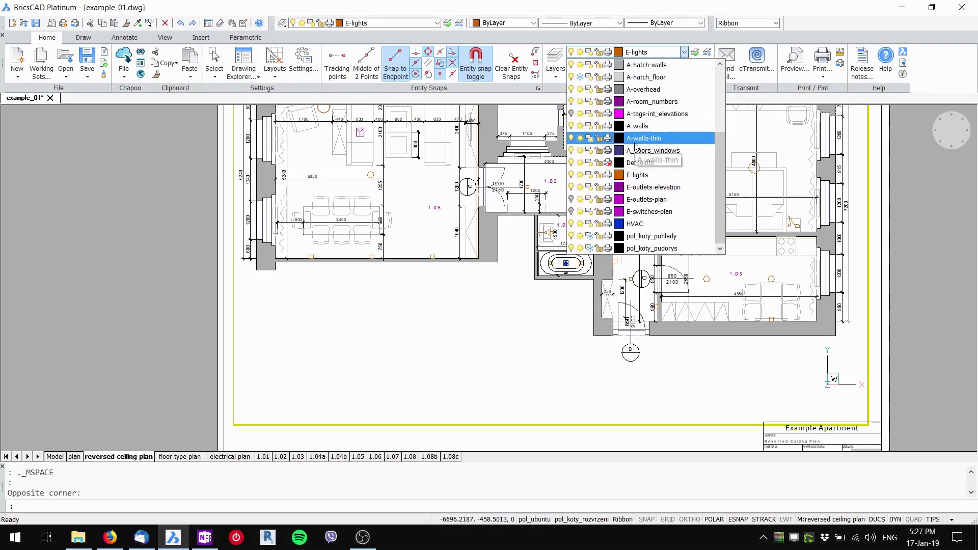
pyautogui.scroll(3, 646, 164)
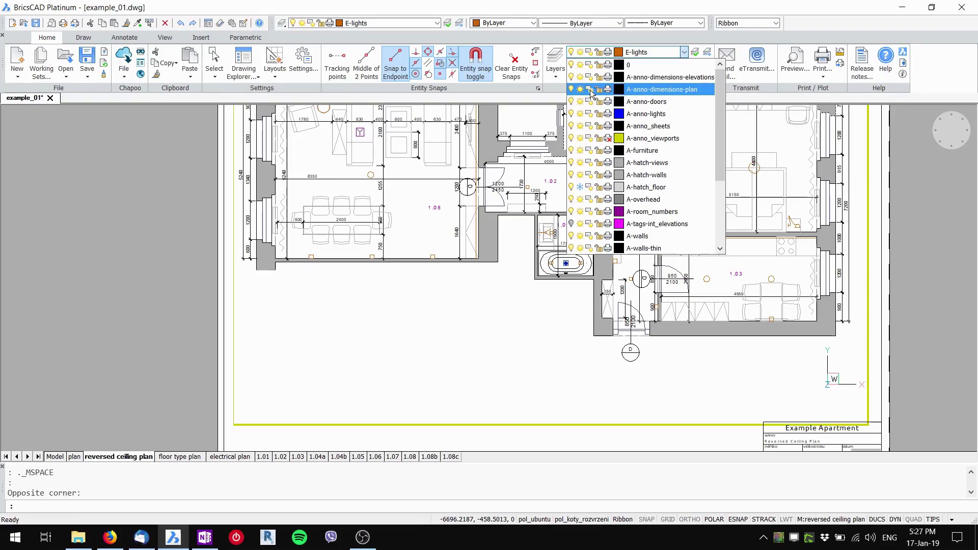
pyautogui.click(590, 90)
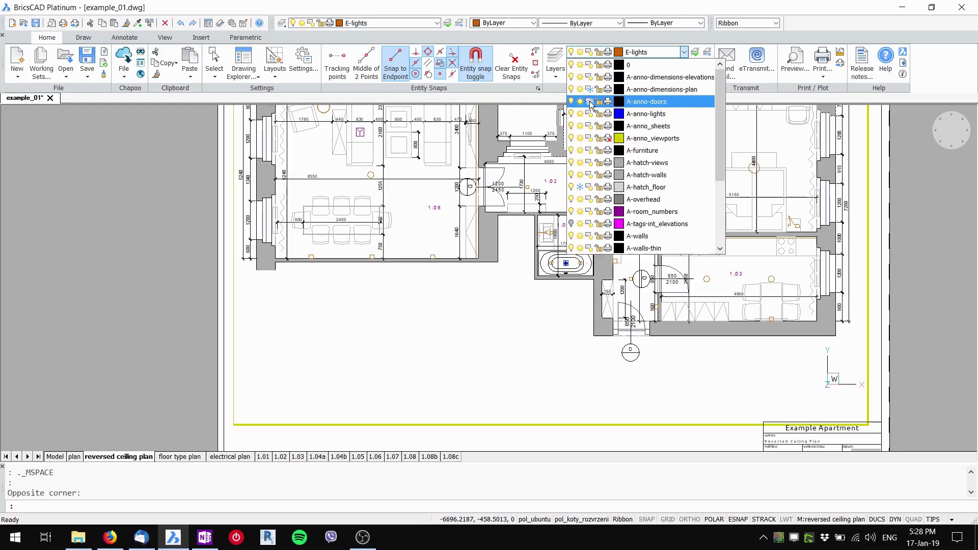
pyautogui.click(590, 102)
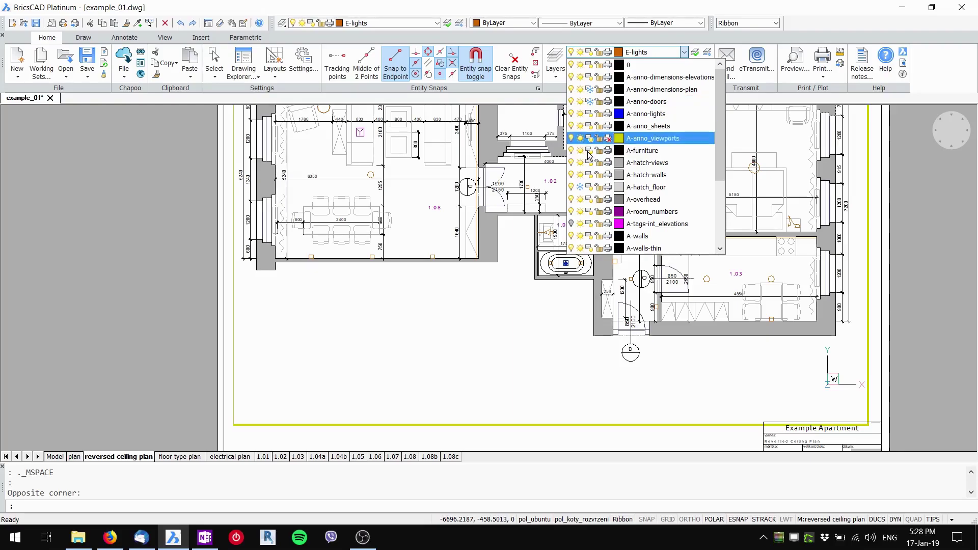
pyautogui.click(590, 150)
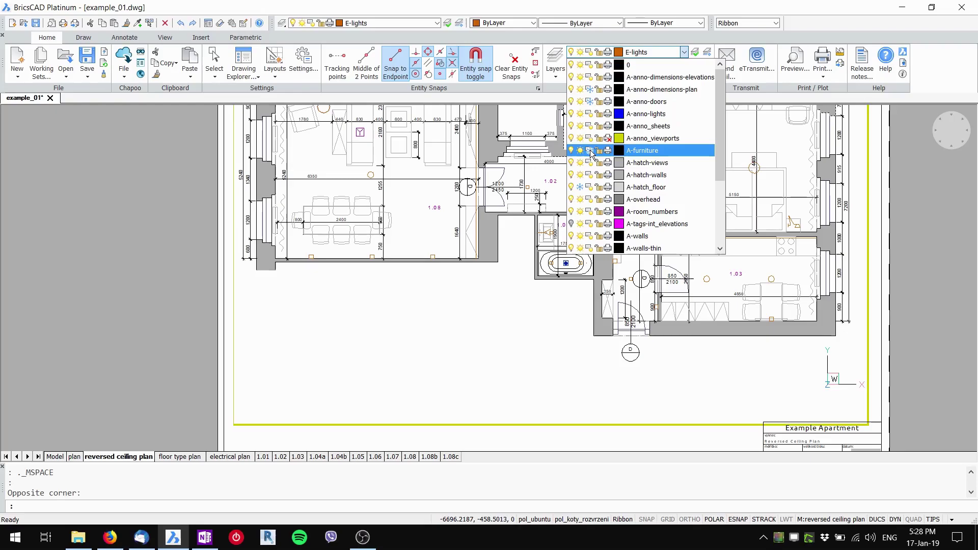
pyautogui.click(482, 336)
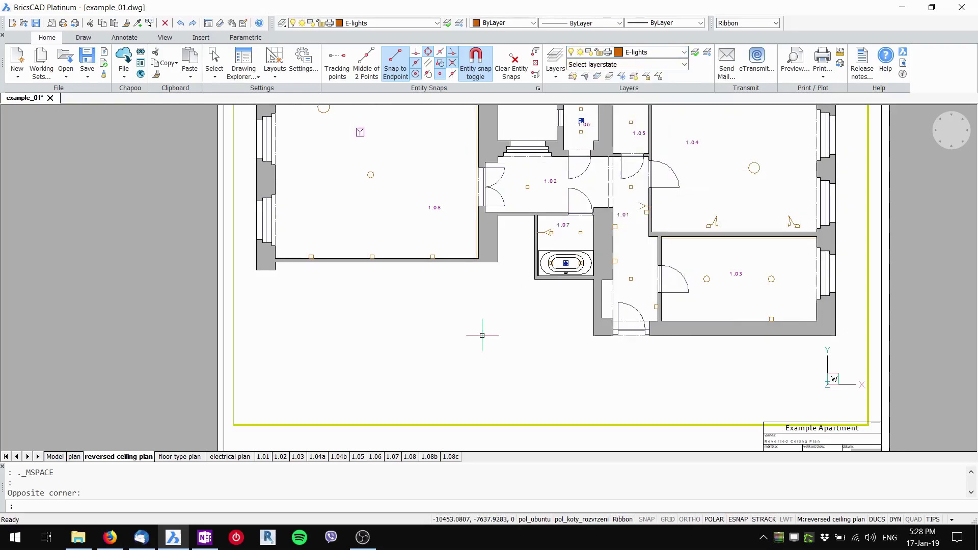
# - Return to paper space and zoom out to the whole reversed ceiling plan sheet and title block
pyautogui.doubleClick(187, 306)
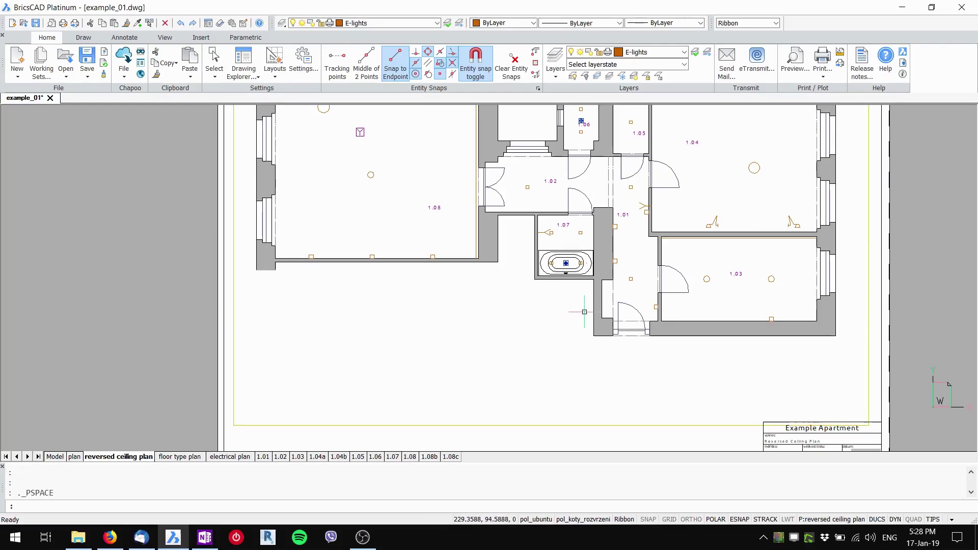
pyautogui.moveTo(581, 312); pyautogui.dragTo(473, 340, button='middle')
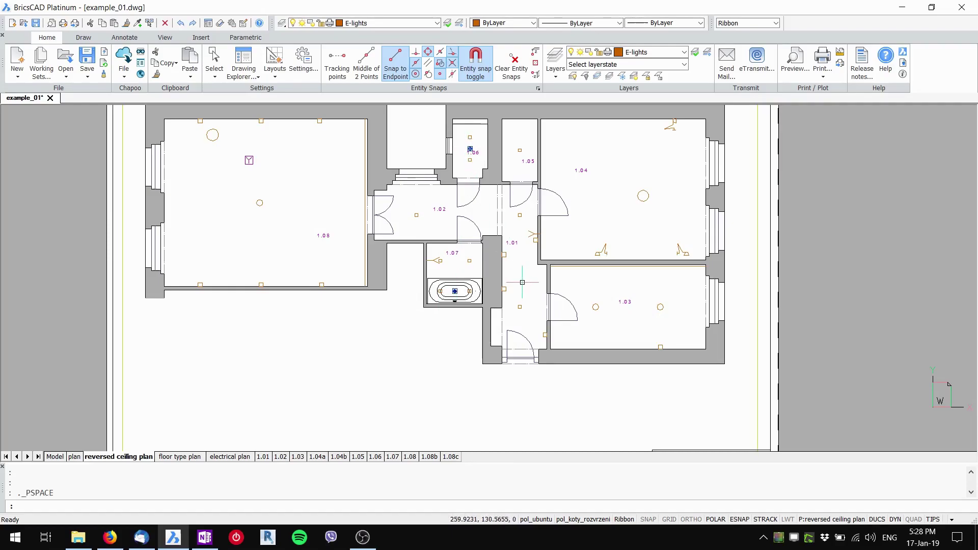
pyautogui.scroll(-2, 548, 318)
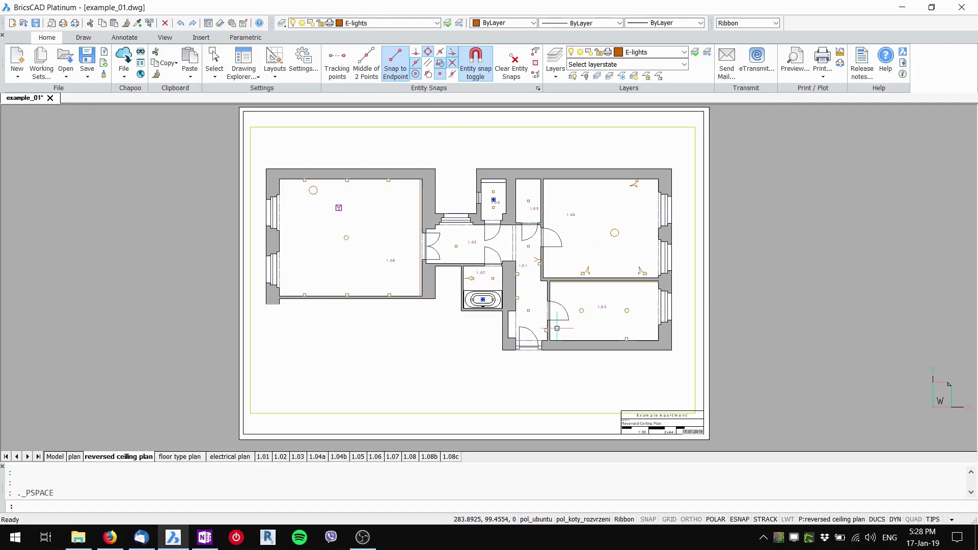